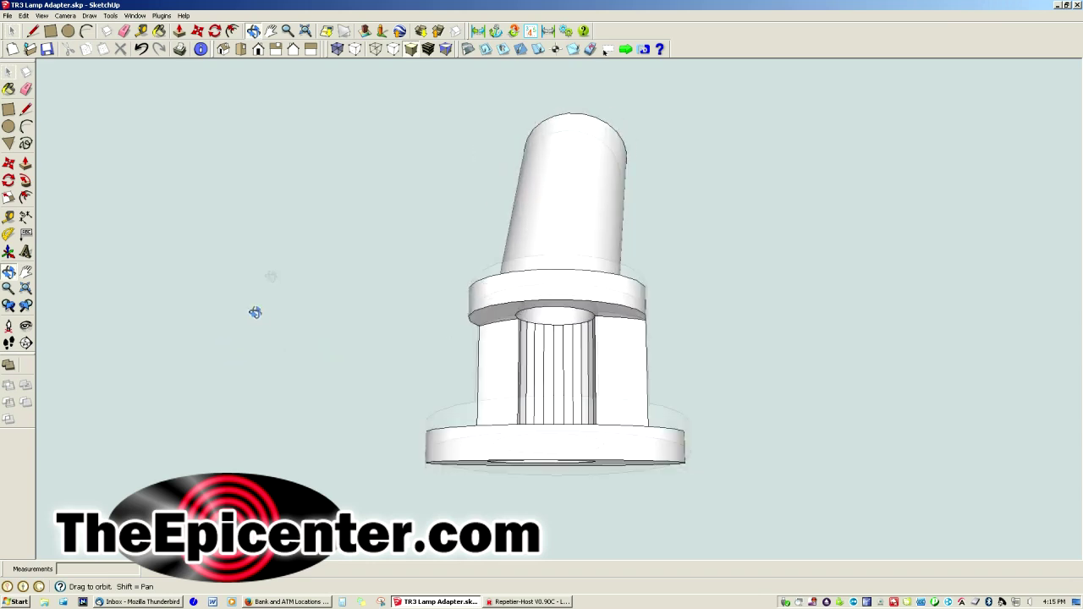
Orbit the lamp adapter to inspect its base hole and other sides, then bring up the File menu.
mouse_move(656, 395)
mouse_down()
mouse_move(657, 406)
mouse_move(640, 235)
mouse_move(680, 264)
mouse_up()
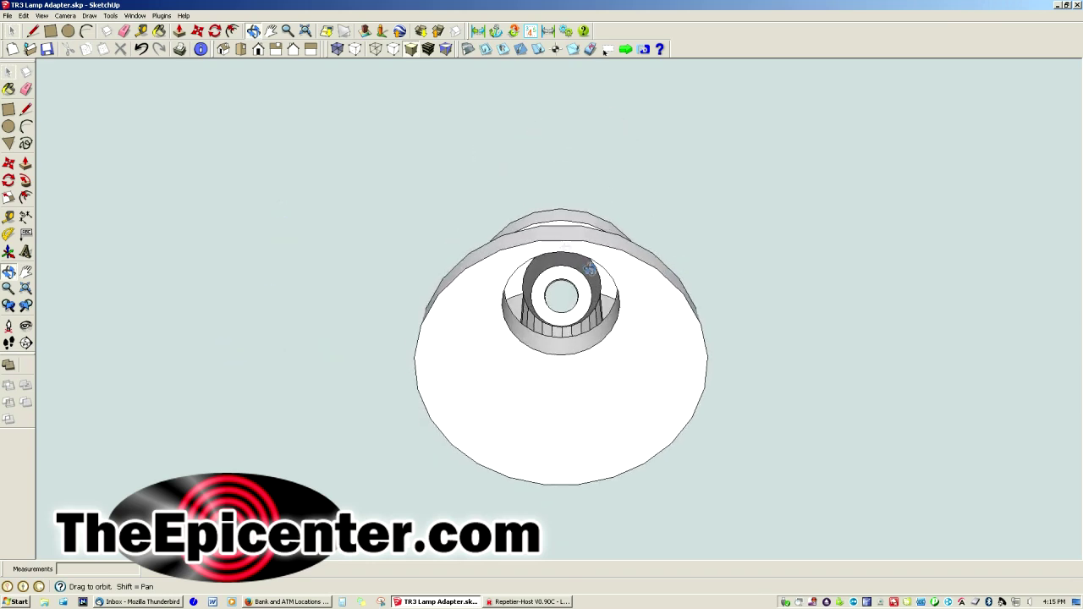
mouse_move(492, 255)
mouse_down()
mouse_move(547, 232)
mouse_move(499, 252)
mouse_move(460, 307)
mouse_move(561, 295)
mouse_move(547, 430)
mouse_move(815, 479)
mouse_move(660, 296)
mouse_move(681, 284)
mouse_move(756, 450)
mouse_up()
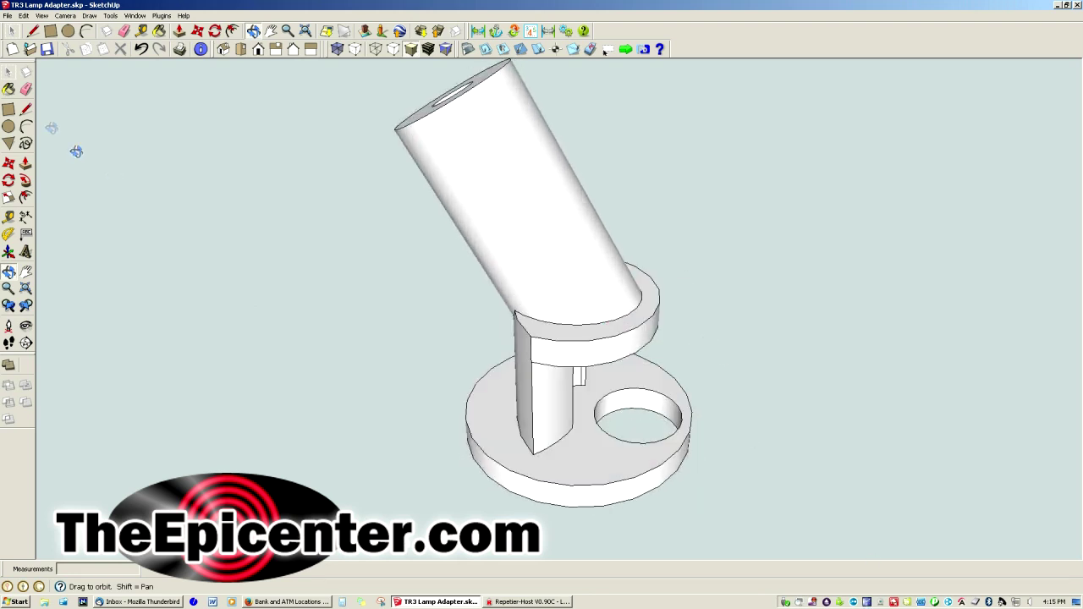
click(7, 16)
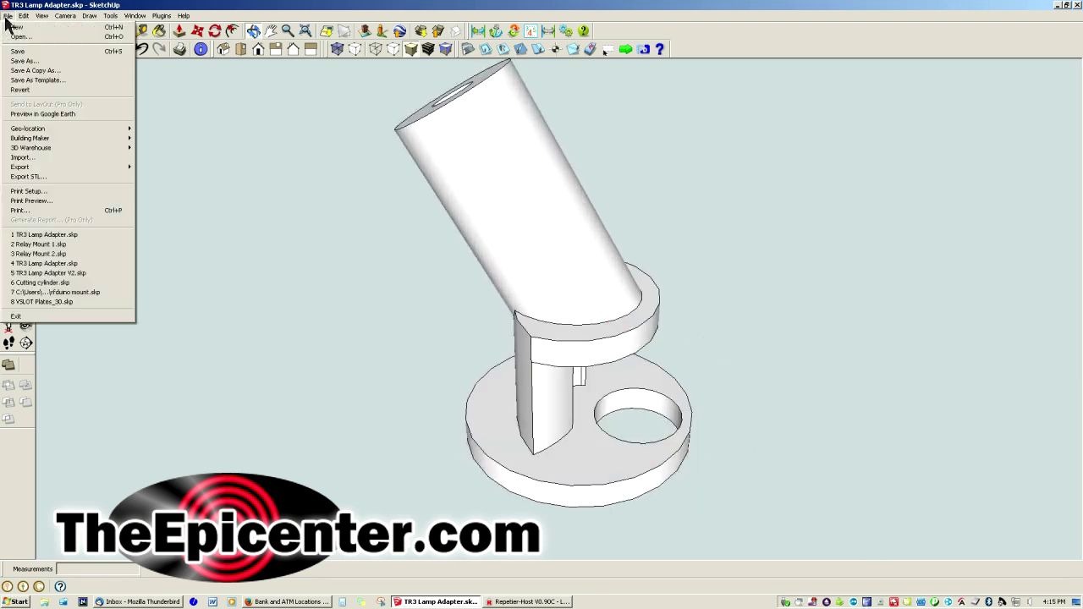
Export the entire model as STL in millimetres, cancel the save dialog, and switch to Repetier-Host.
click(25, 176)
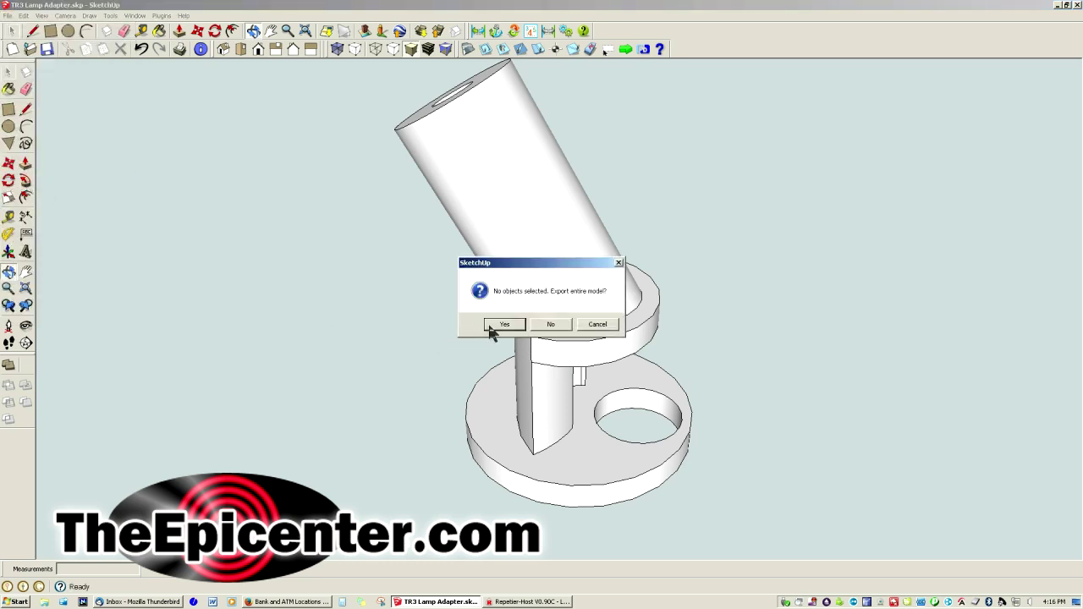
click(502, 326)
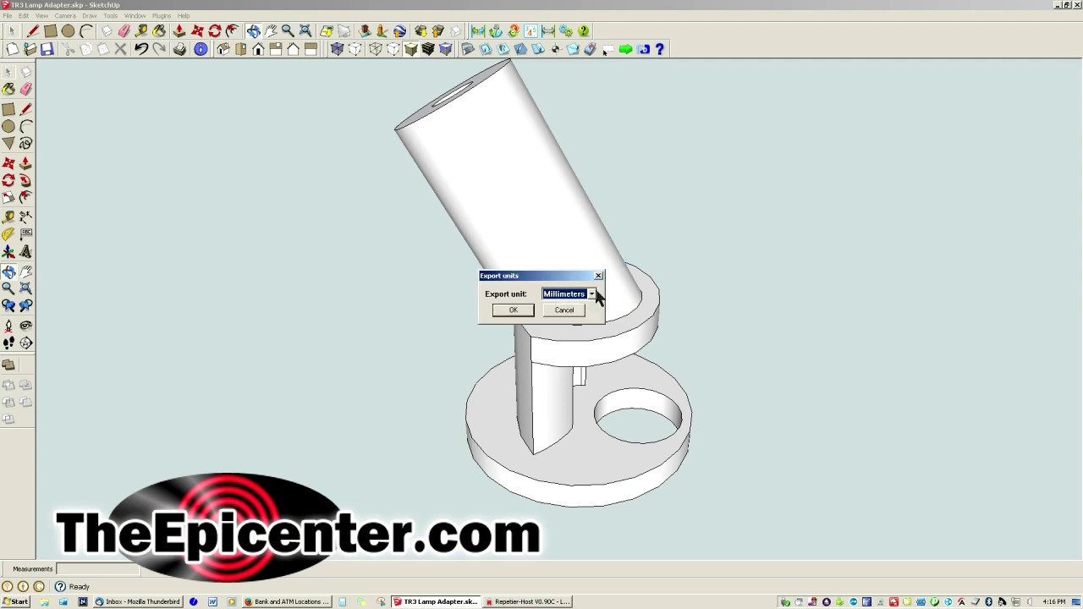
click(522, 312)
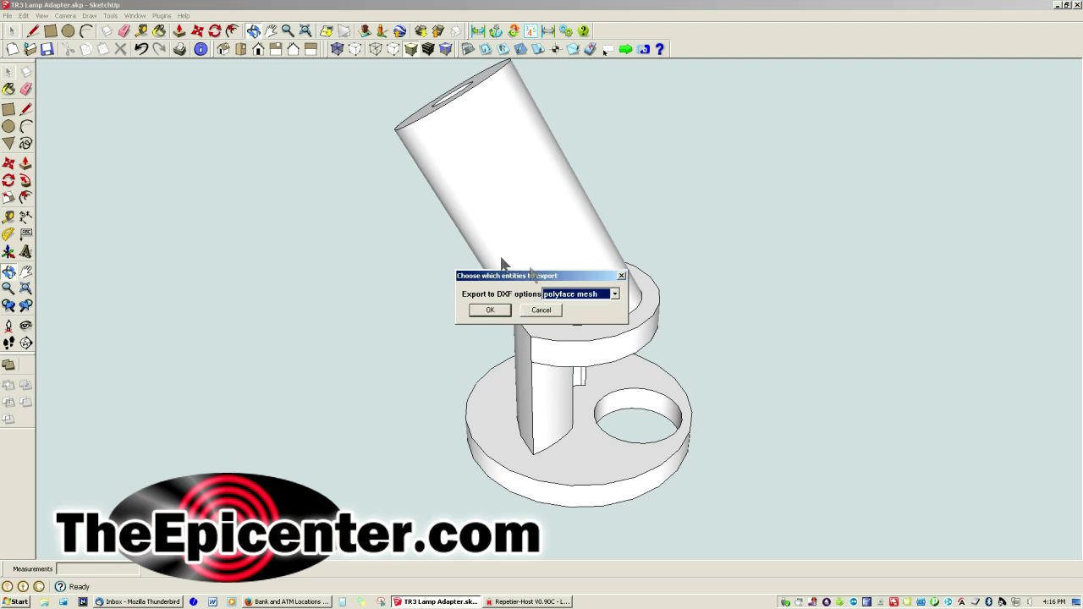
click(617, 296)
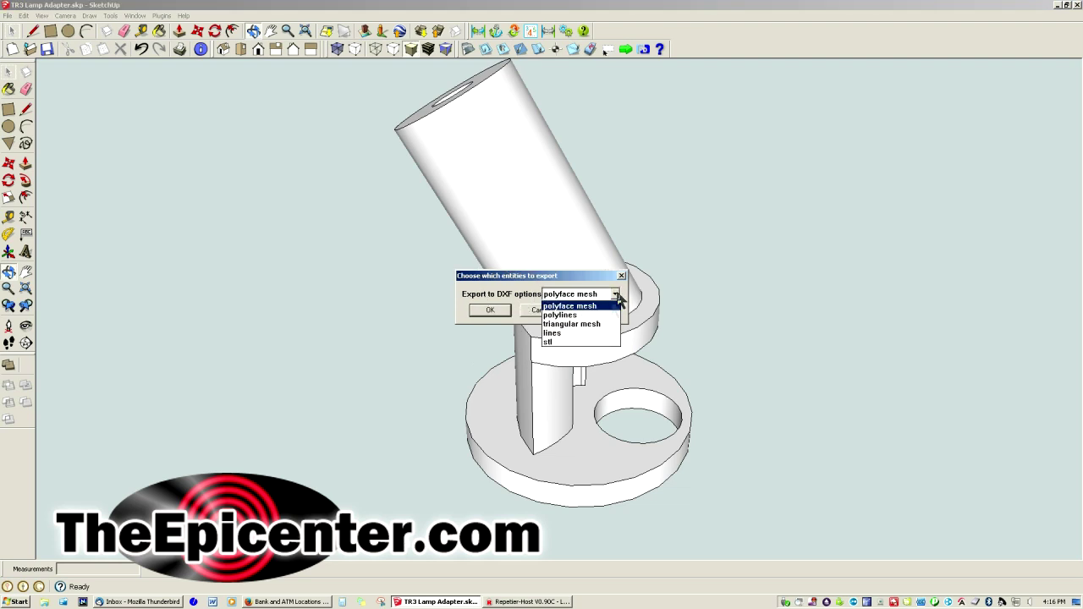
click(590, 343)
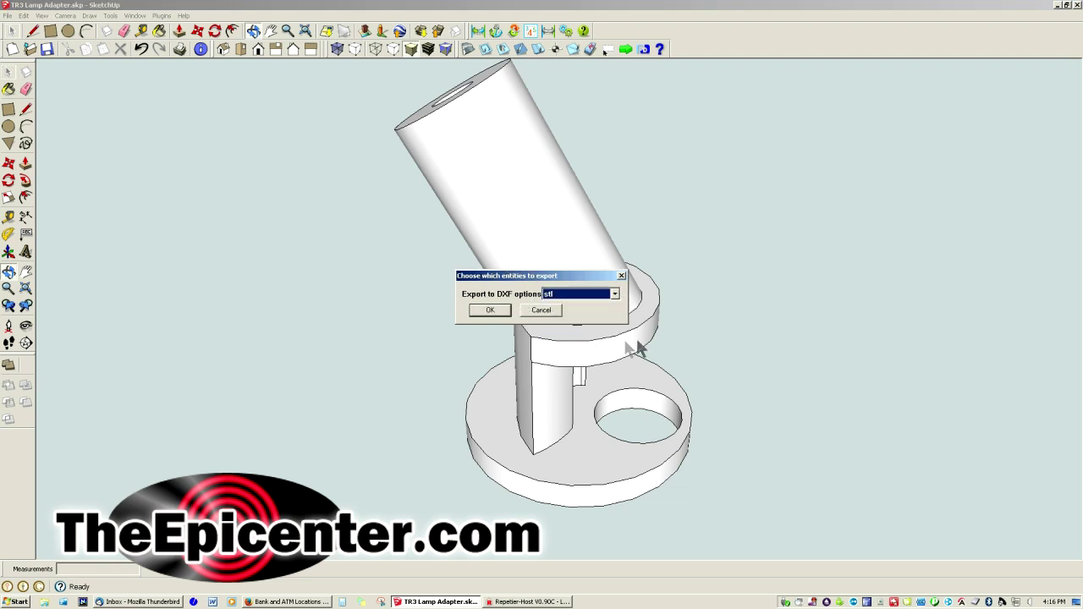
click(491, 310)
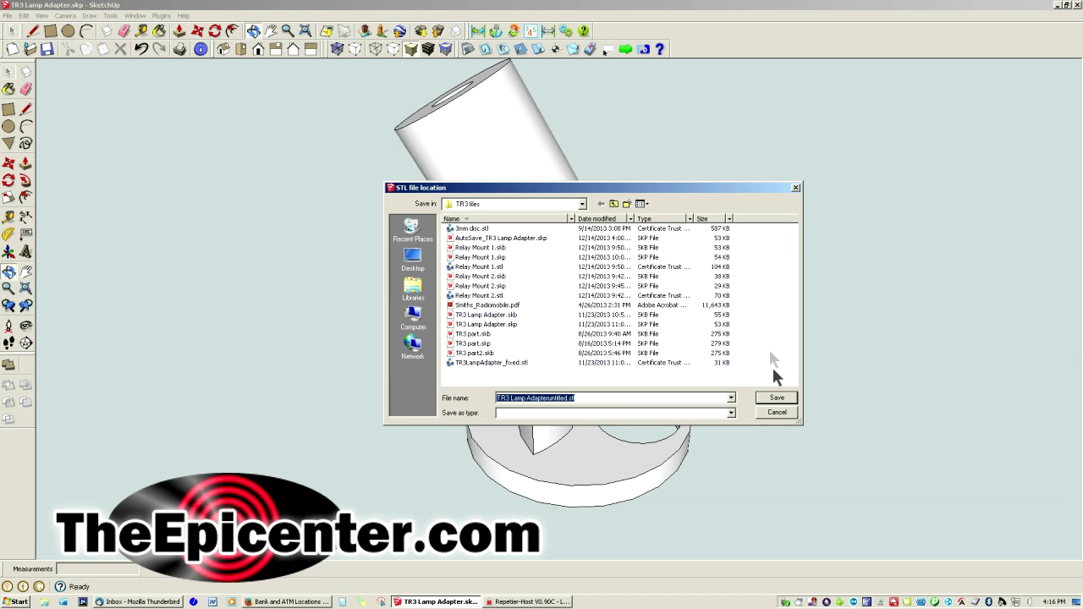
click(775, 412)
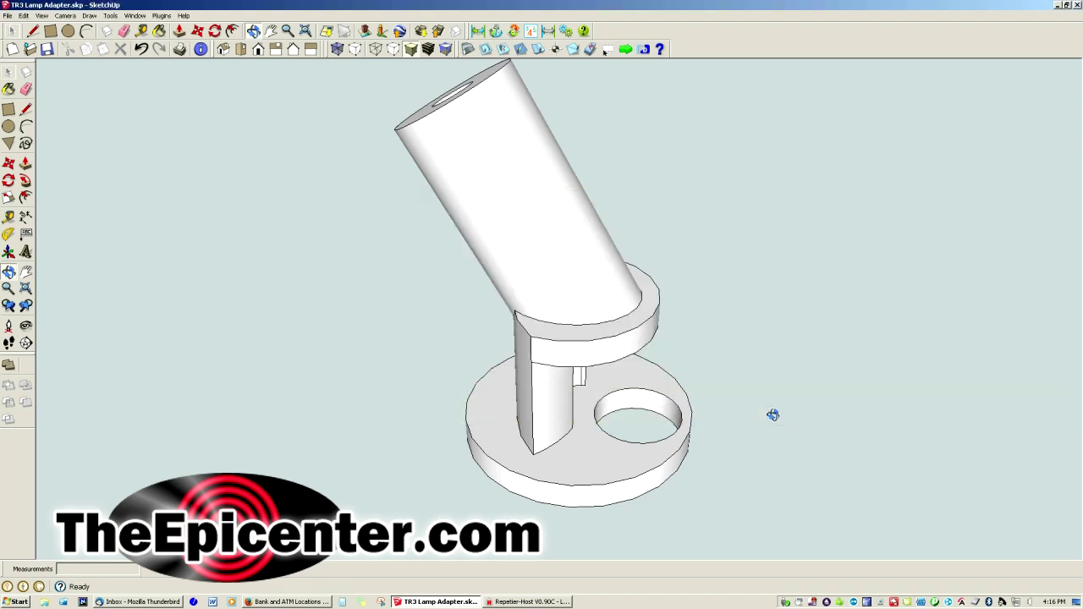
click(535, 602)
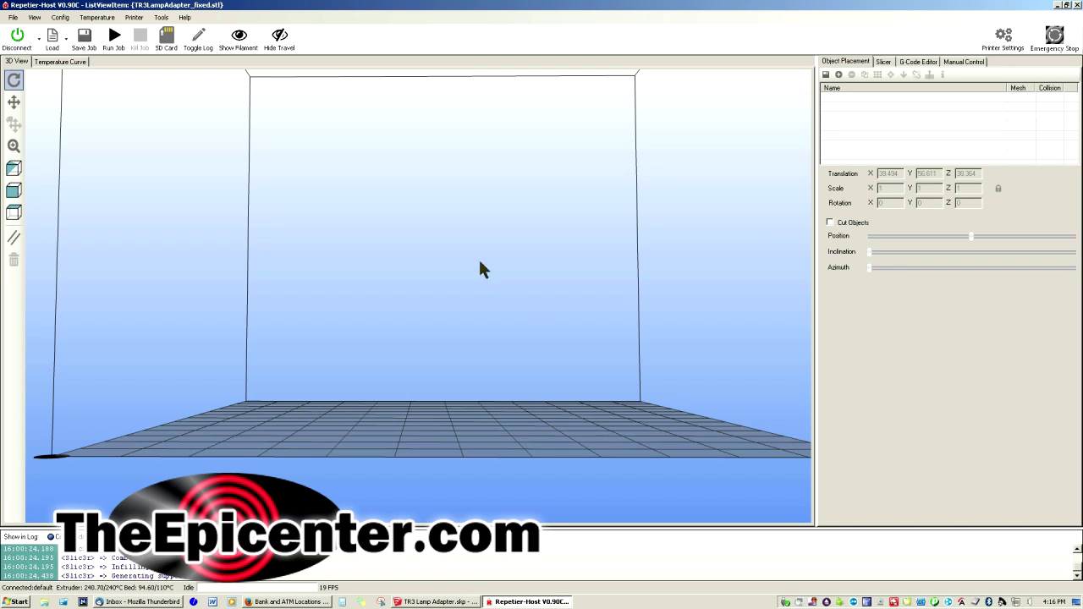
Add TR3LampAdapter_fixed.stl to the Repetier-Host print bed.
click(838, 75)
double_click(201, 122)
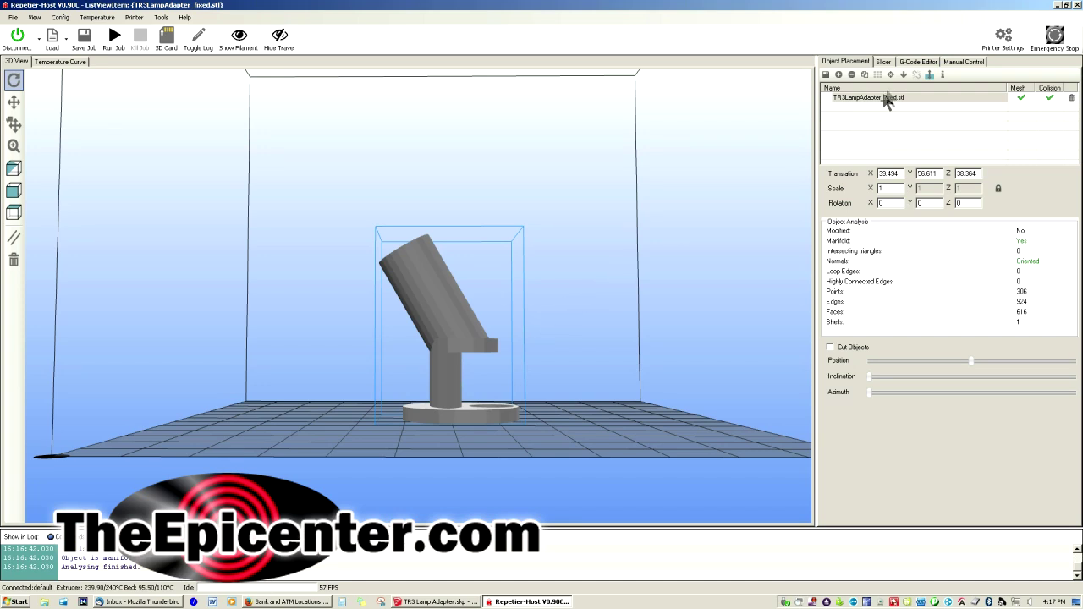
Enable Generate support material in the Slic3r configuration and slice the adapter.
click(885, 62)
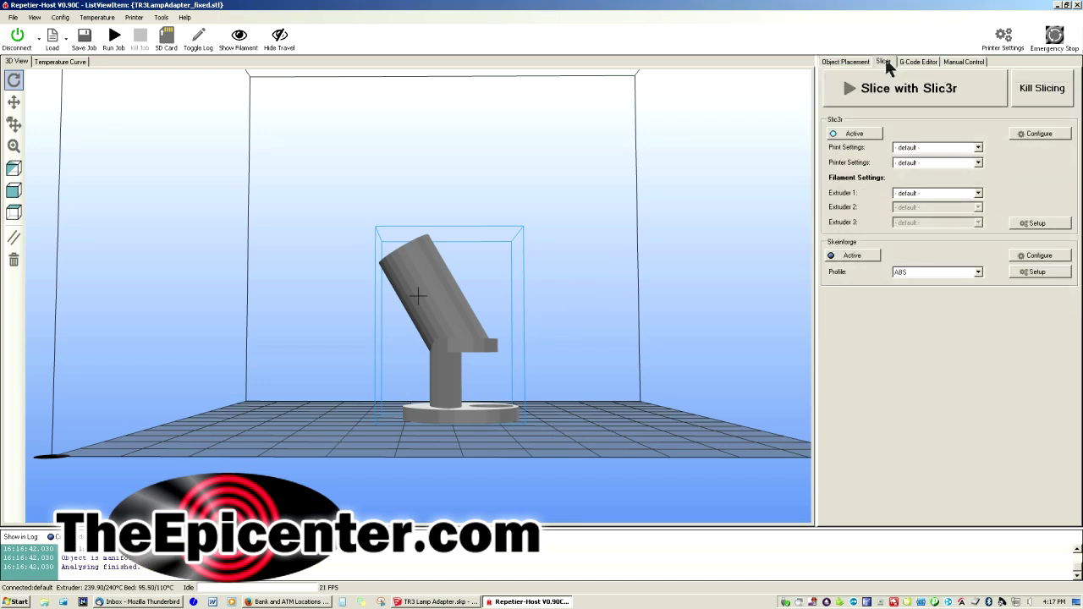
click(1048, 135)
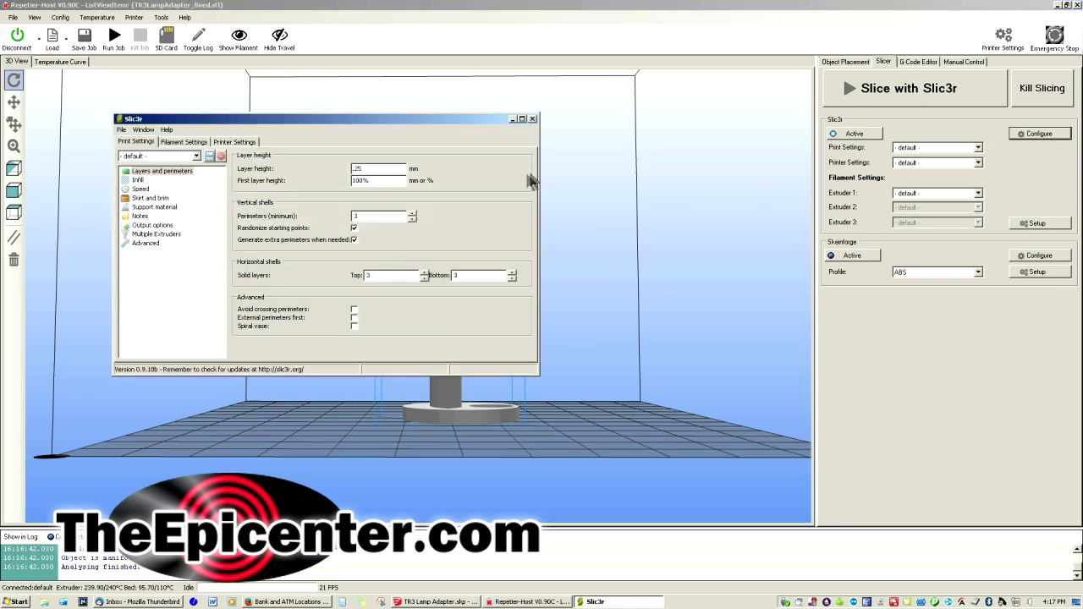
click(158, 207)
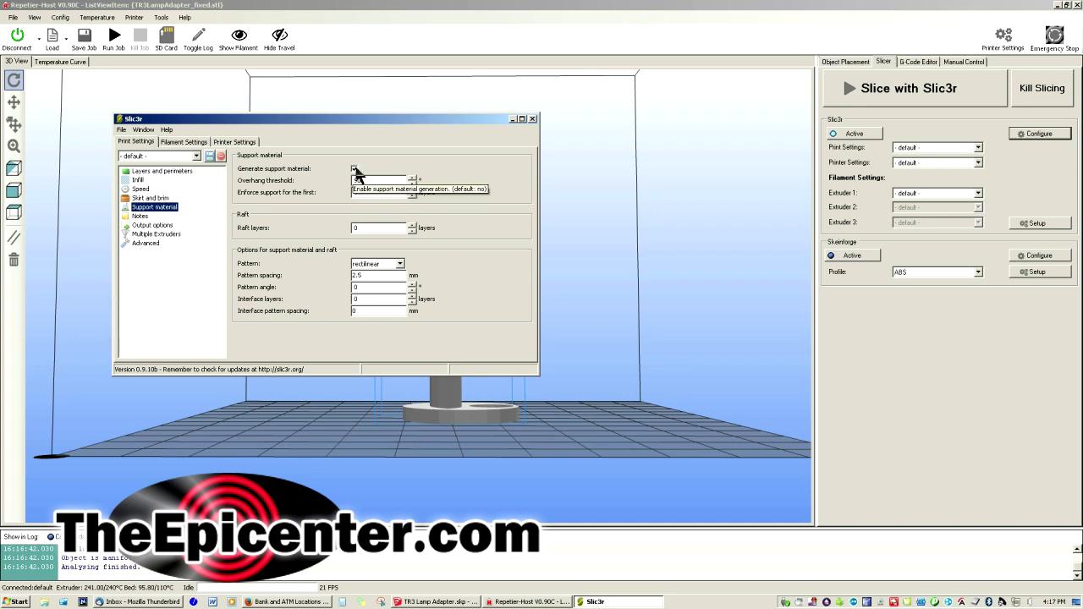
click(532, 118)
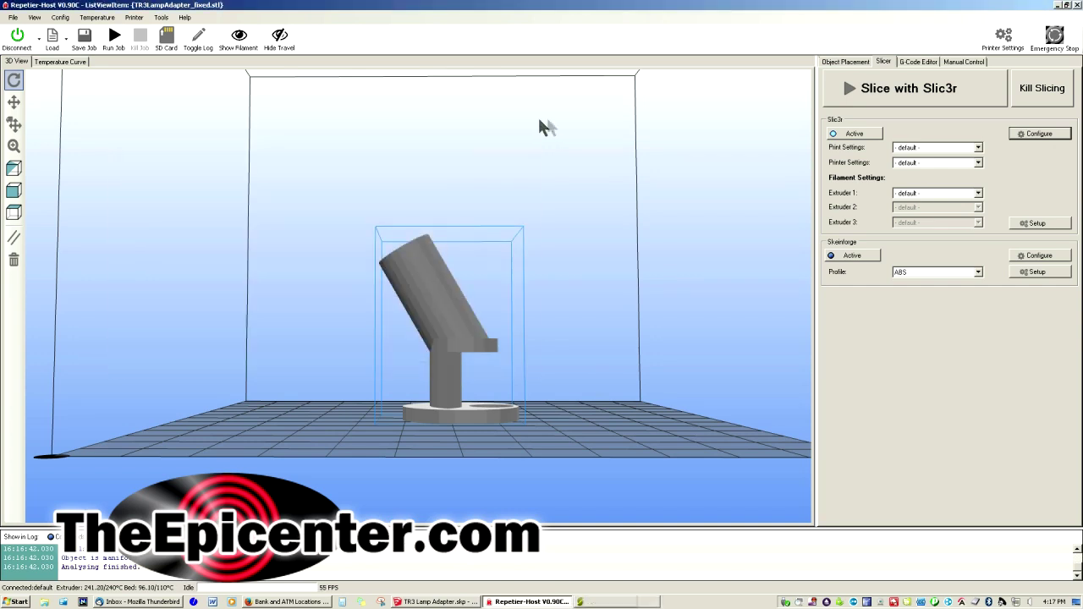
click(880, 93)
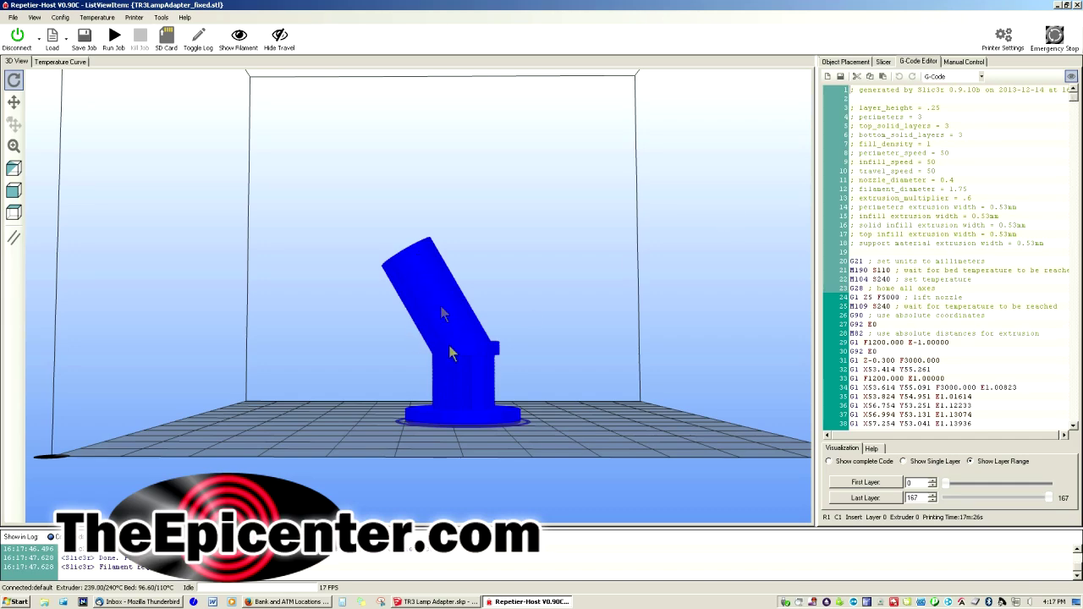
Orbit to a top-down view and limit the layer preview to the first layer.
drag(437, 284, 433, 452)
scroll(434, 453, up, 5)
drag(1049, 497, 935, 500)
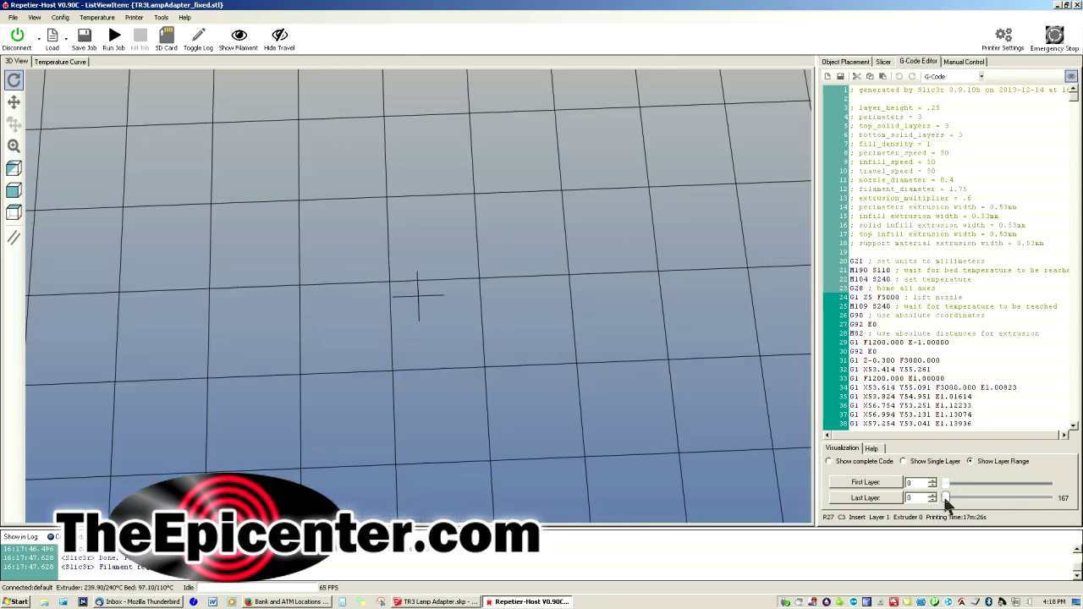
click(933, 496)
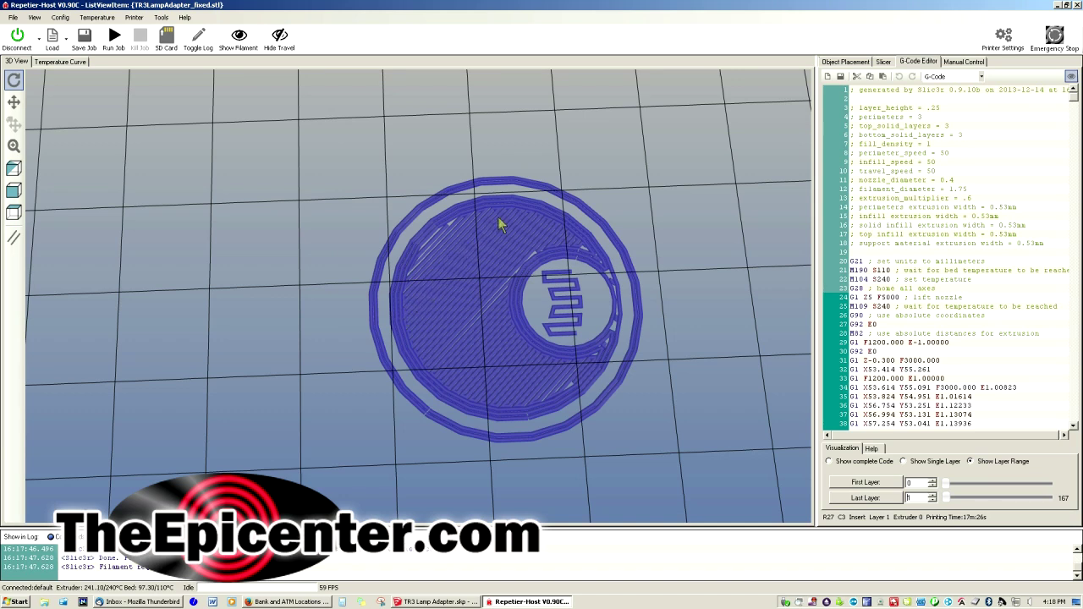
Highlight the M109 line, lines 20–27 and line 337 on the first-layer toolpath.
click(859, 307)
drag(851, 266, 900, 582)
click(857, 379)
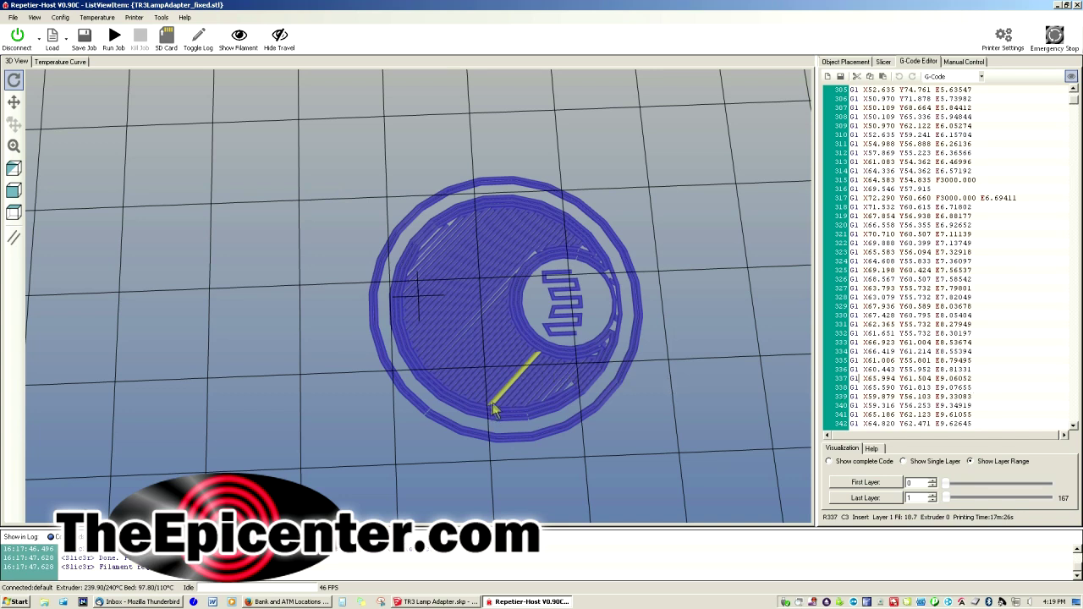
Step down four G-code lines to trace successive moves along the first layer.
key(Down)
key(Down)
key(Down)
key(Down)
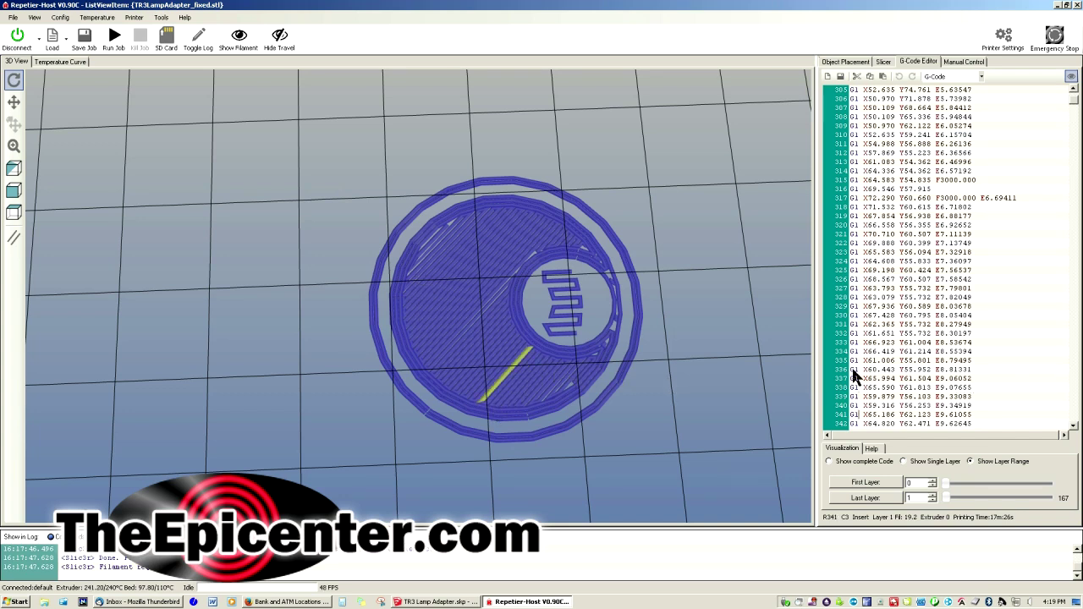
key(Down)
key(Down)
key(Down)
key(Down)
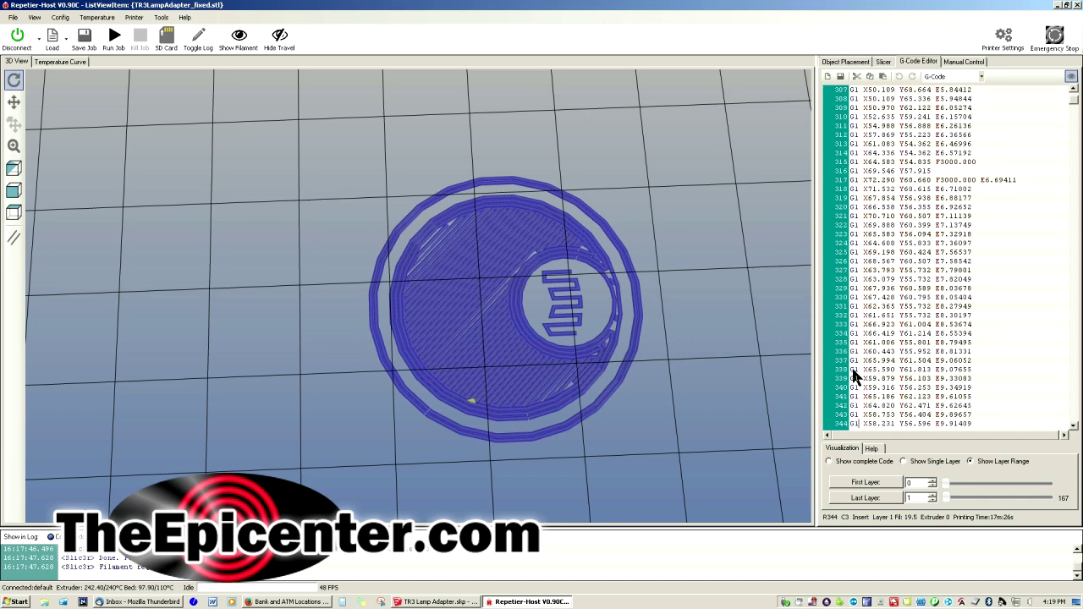
key(Down)
key(Down)
key(Down)
key(Down)
key(Down)
key(Down)
key(Down)
key(Down)
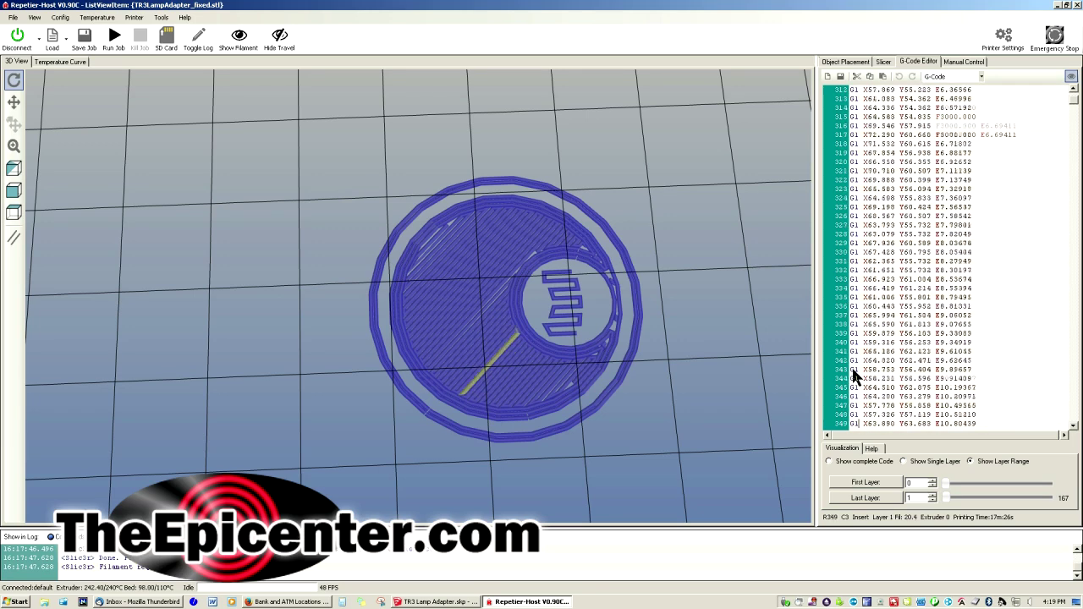
key(Down)
key(Down)
key(Down)
key(Down)
key(Down)
key(Down)
key(Down)
key(Down)
key(Down)
key(Down)
key(Down)
Raise the Last Layer value to 167 to preview the complete sliced adapter.
drag(944, 497, 974, 499)
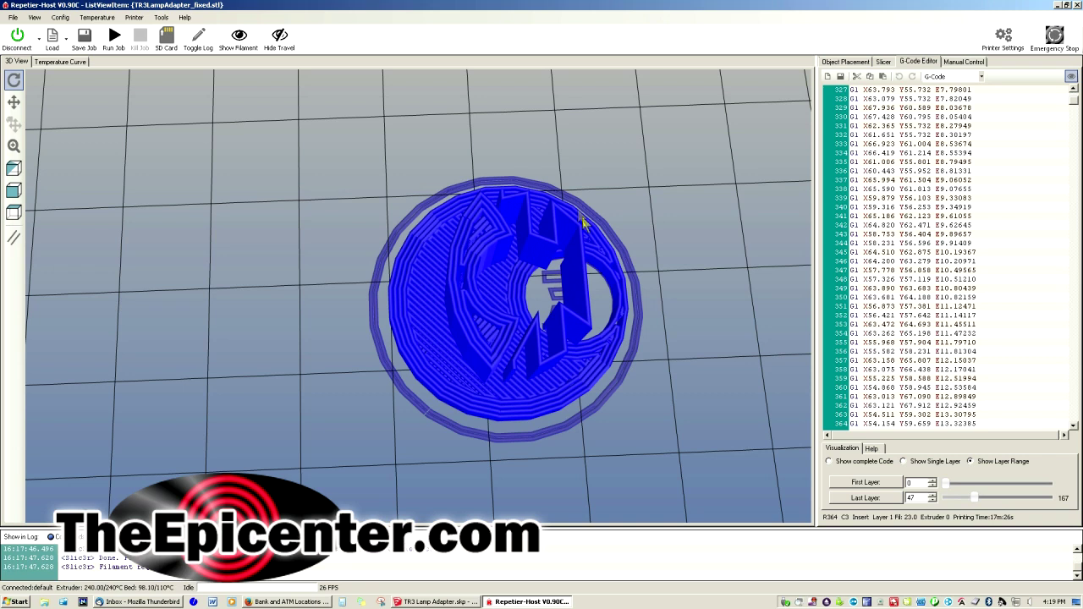
scroll(934, 501, up, 5)
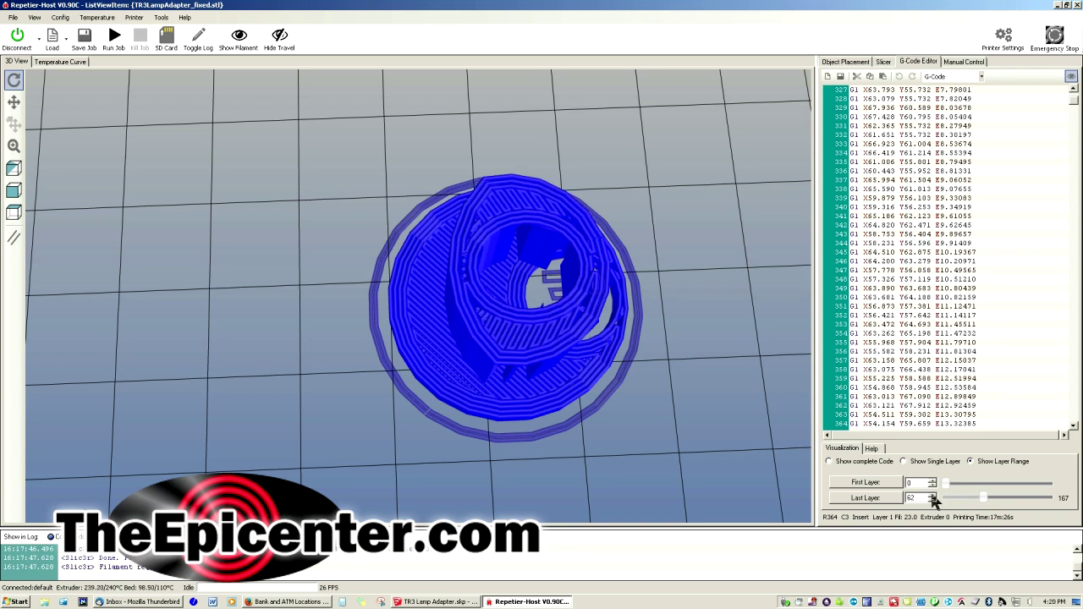
click(932, 496)
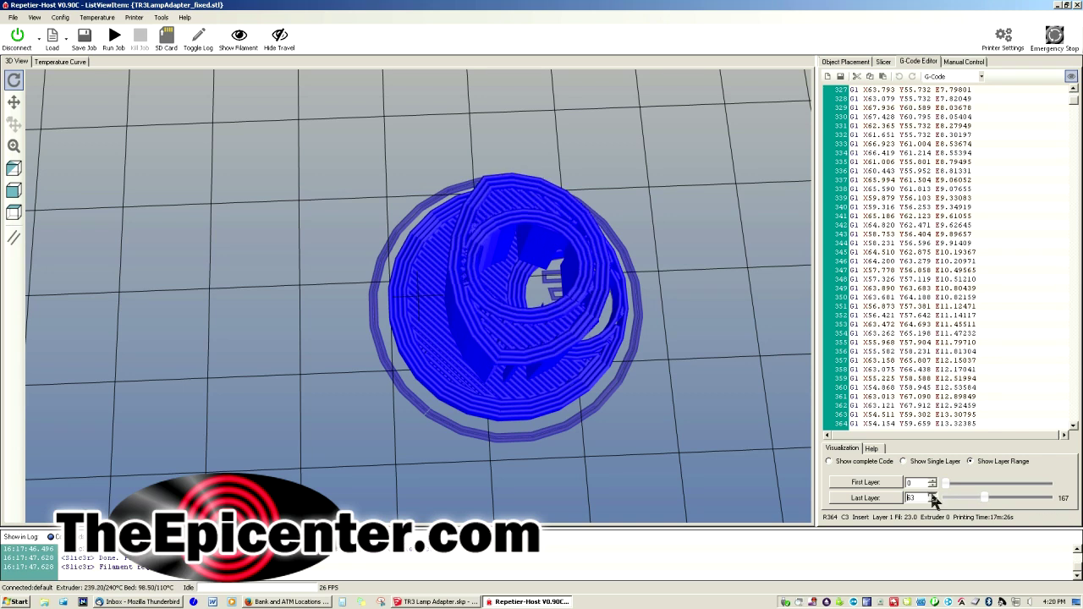
scroll(934, 499, up, 15)
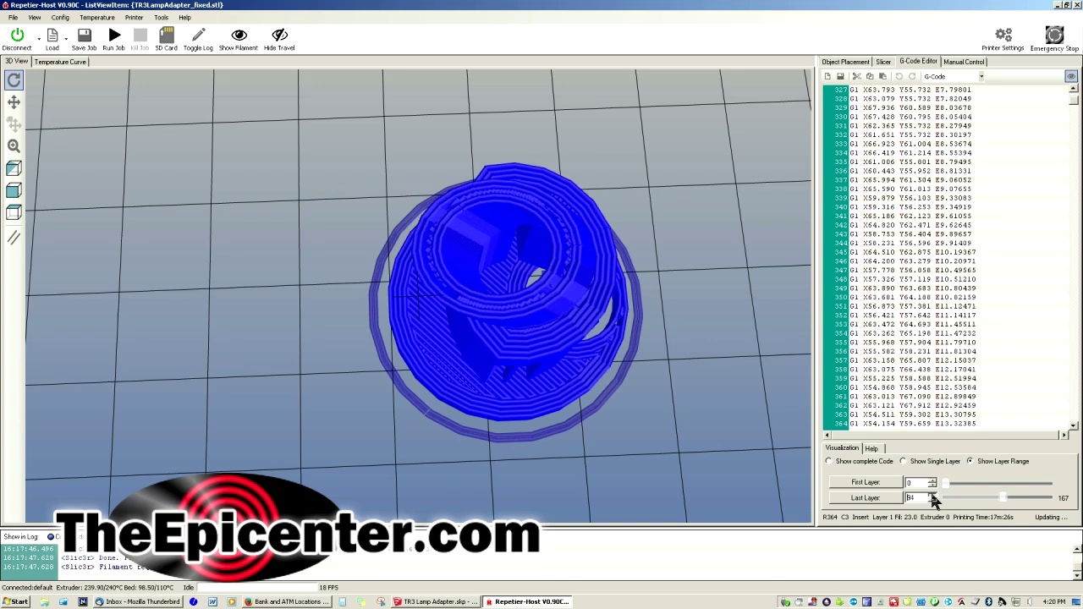
scroll(934, 499, up, 15)
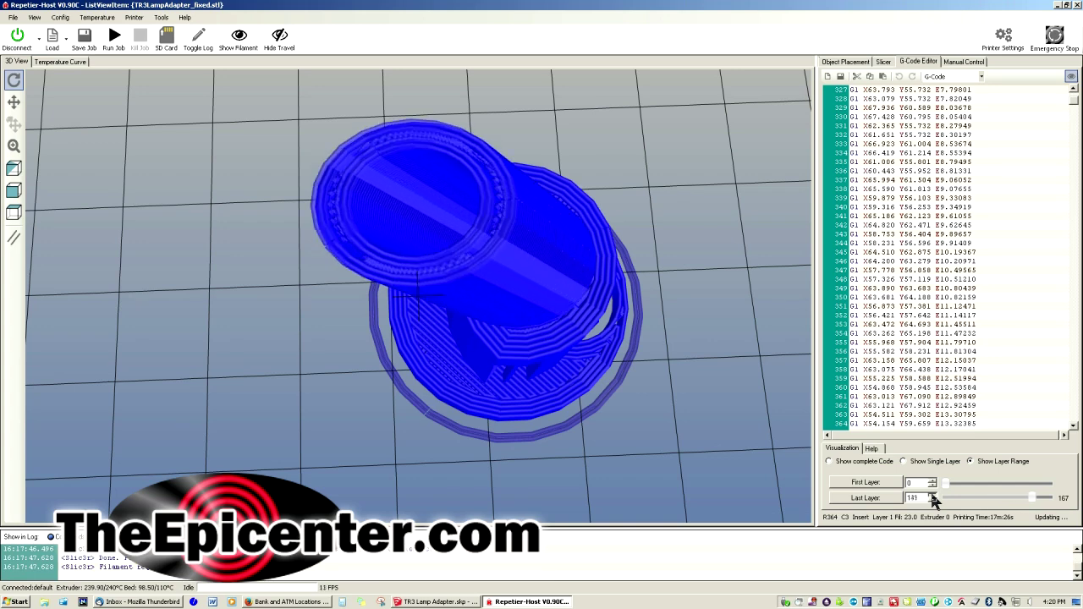
scroll(935, 499, up, 10)
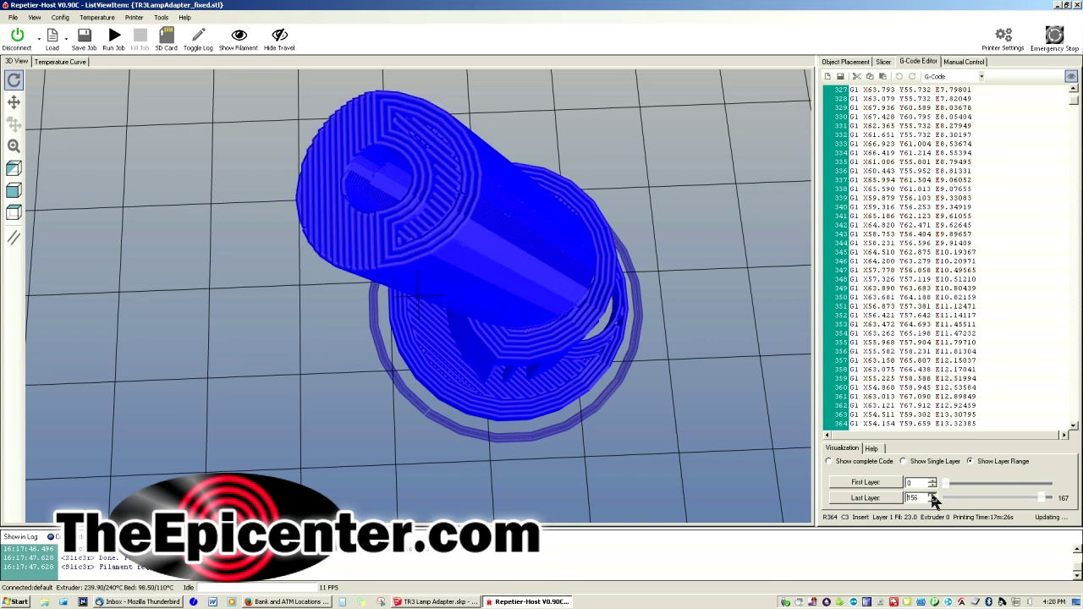
scroll(934, 500, up, 4)
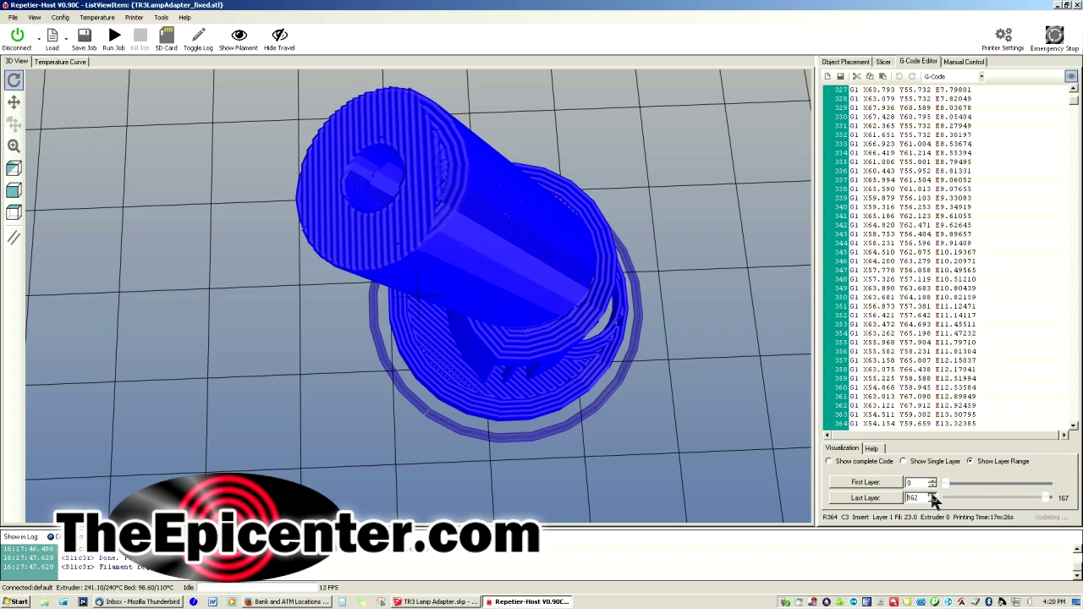
scroll(934, 499, up, 4)
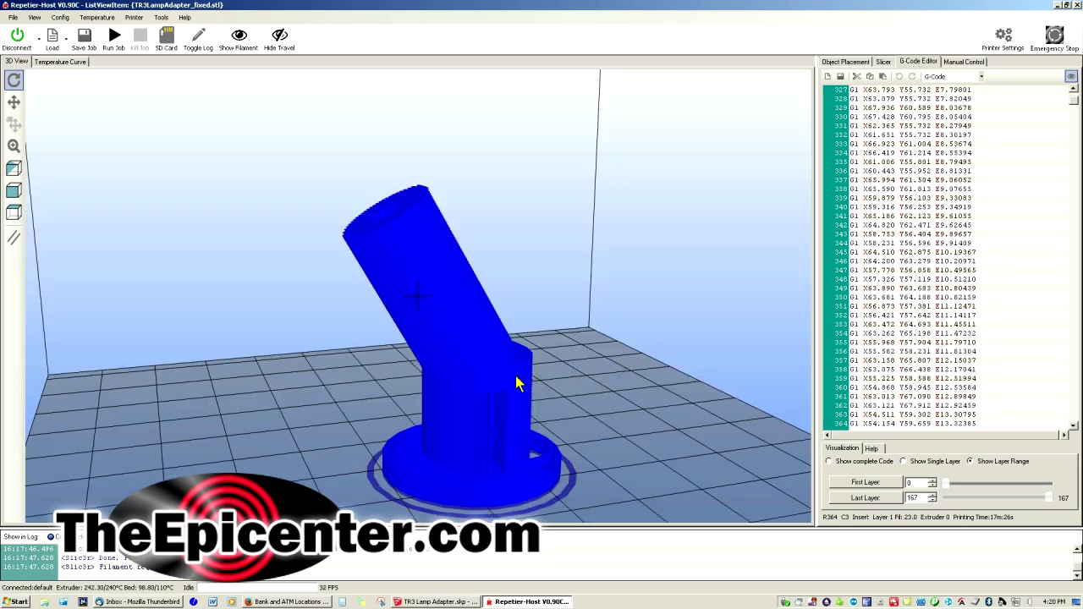
drag(479, 365, 609, 470)
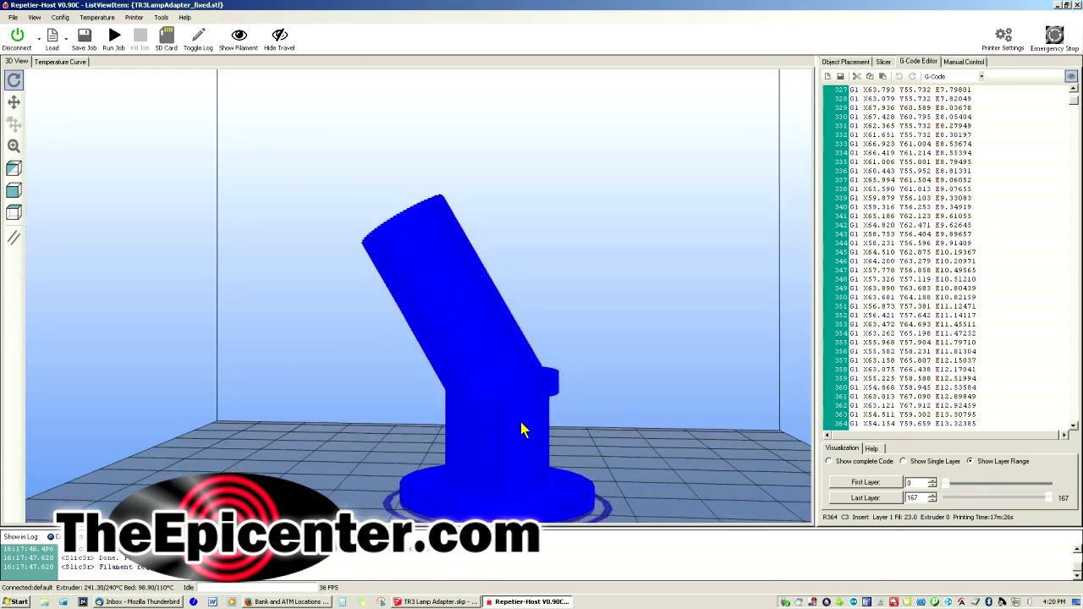